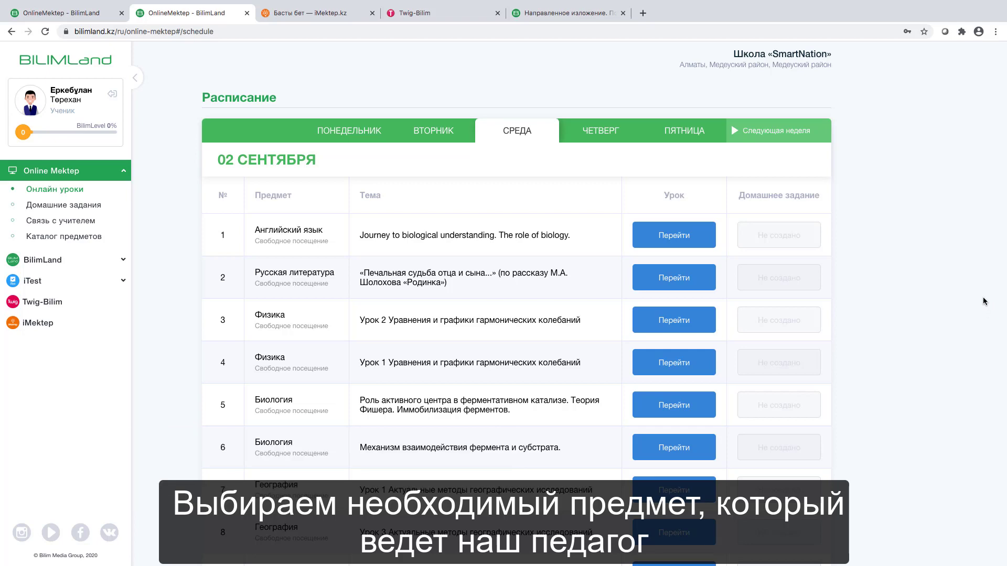
Open the class chat of Wednesday's first lesson, Английский язык, and send the message "Здравствуйте!".
click(682, 234)
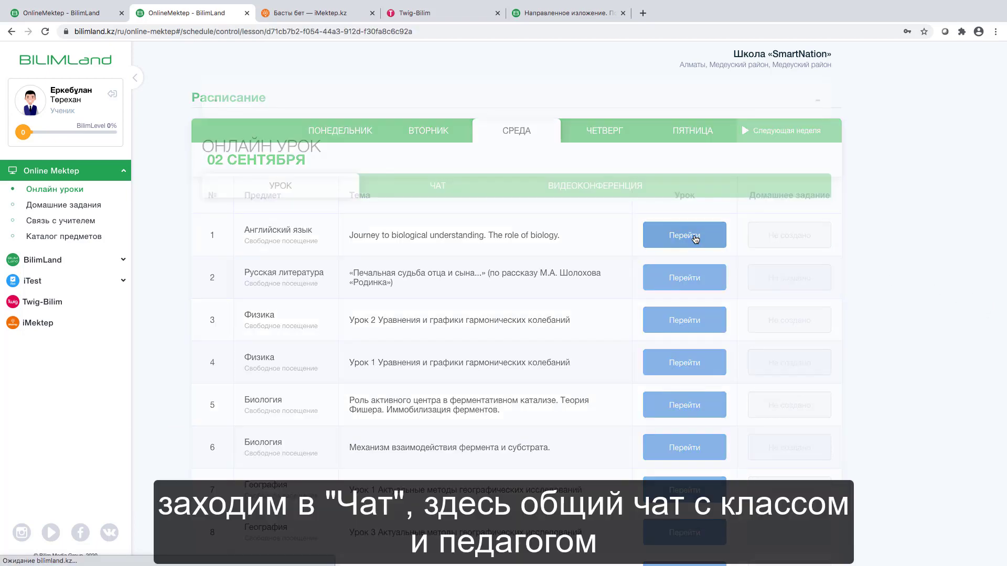
click(432, 227)
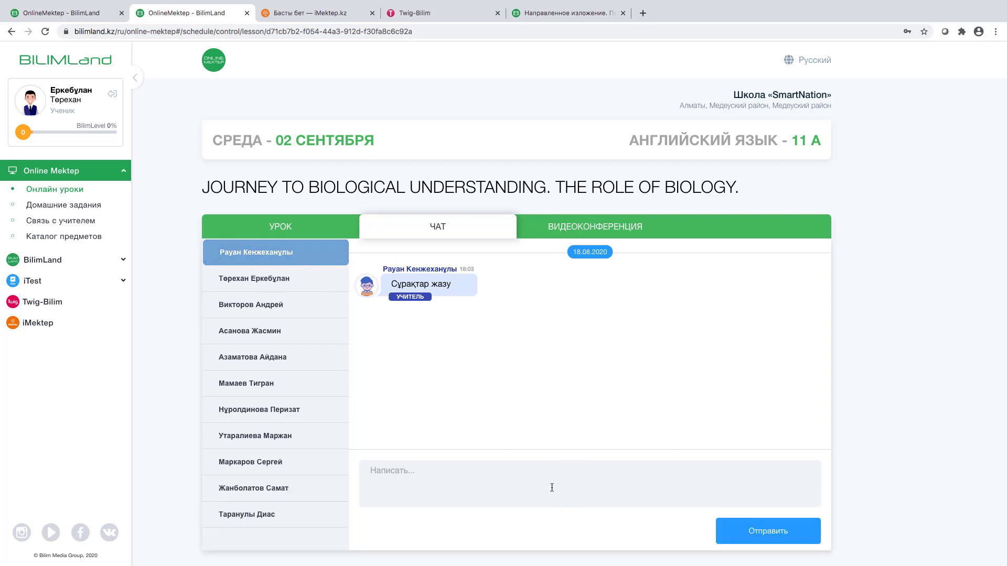
click(551, 487)
text(Здравствуйте!)
click(762, 530)
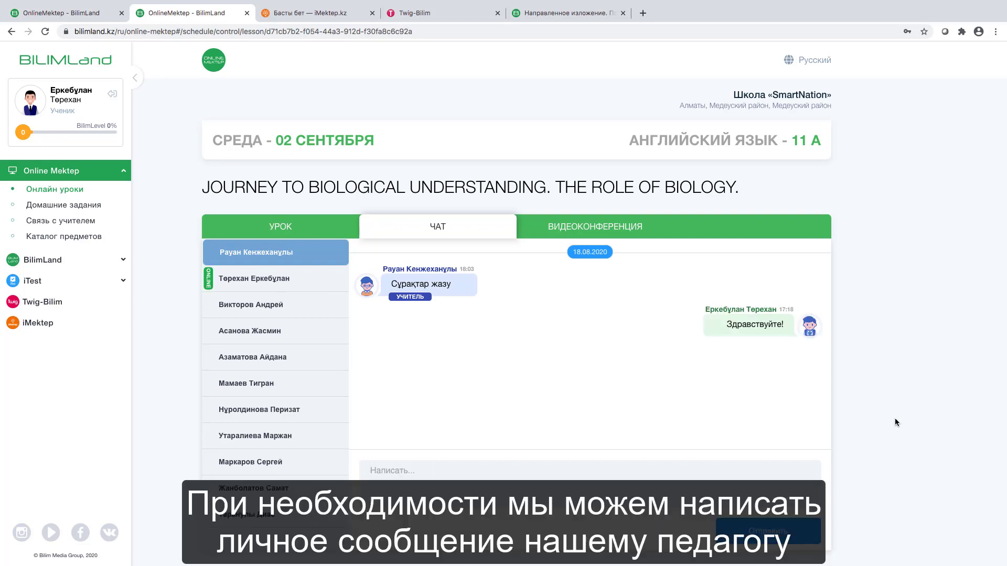
Open a personal chat with the lesson's teacher from the class chat and send "Сәлеметсіз бе!".
click(241, 254)
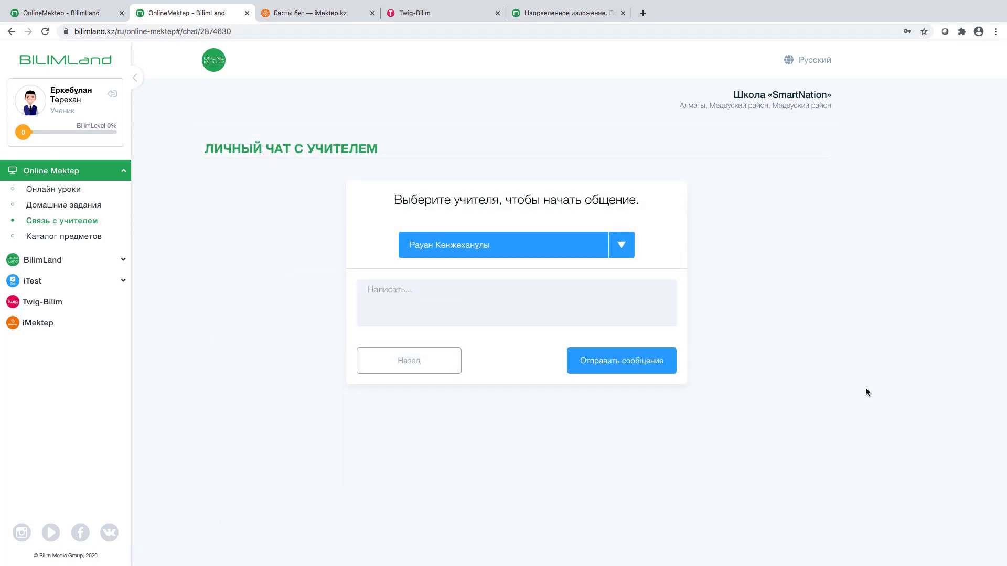
click(542, 317)
text(Сәлеметсіз бе!)
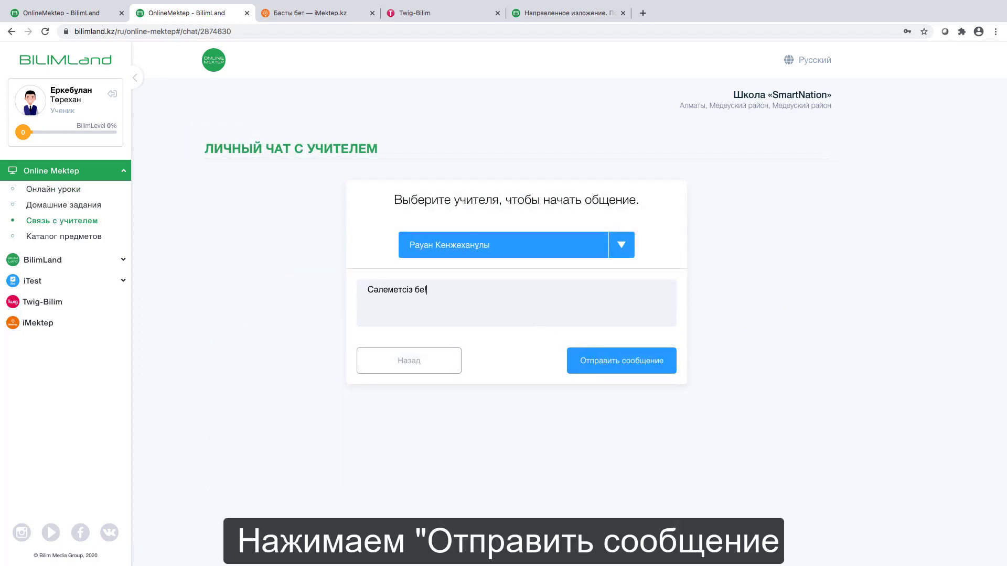
click(654, 370)
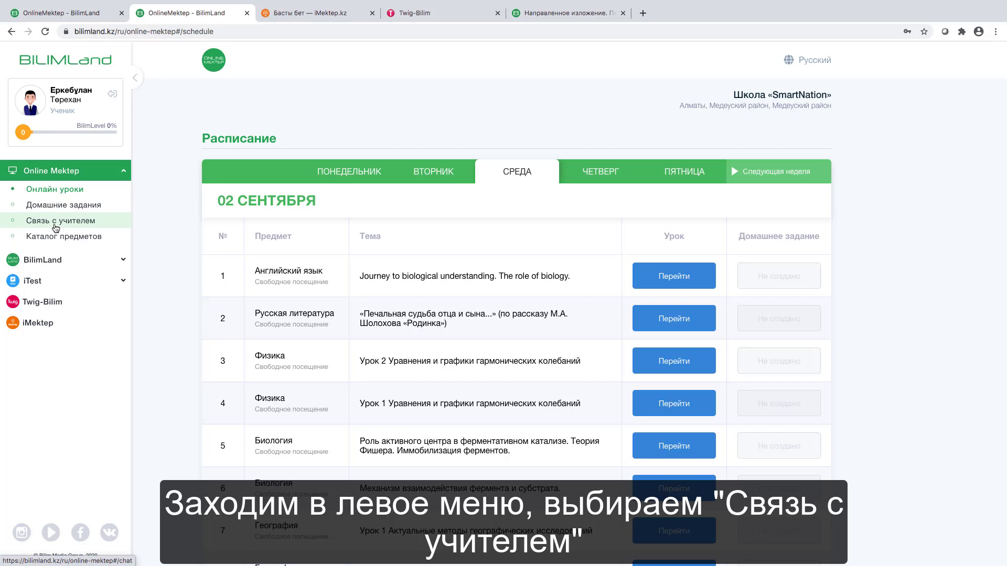
Create a new message in Связь с учителем to the seventh listed teacher and send "В какой четверти у нас будет футбол ?".
click(56, 228)
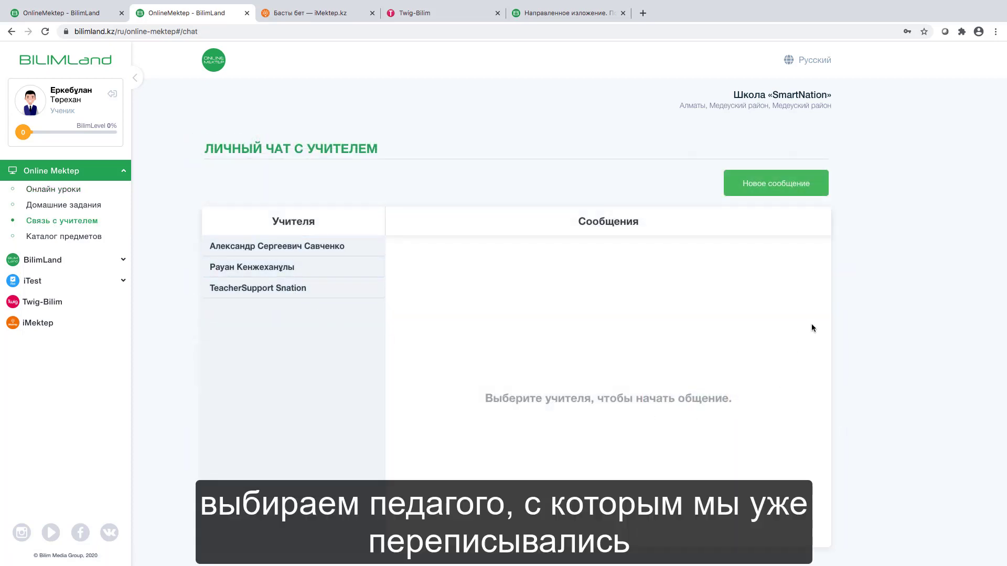
click(782, 184)
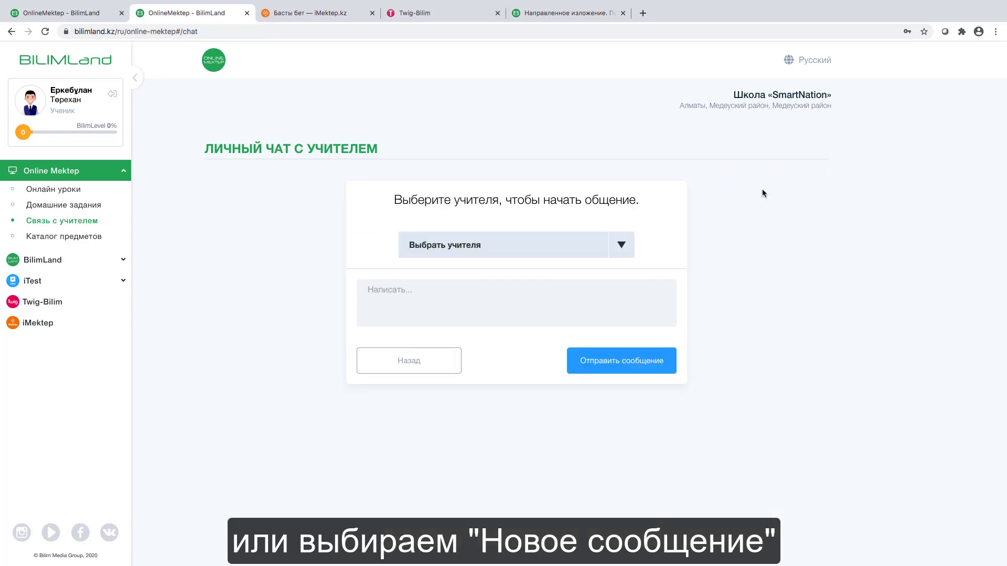
click(619, 248)
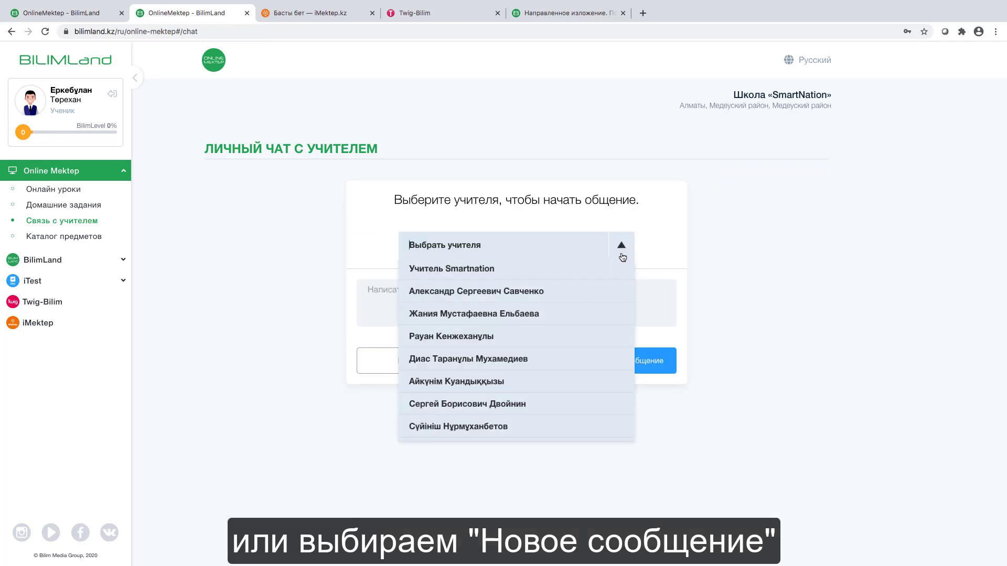
click(507, 407)
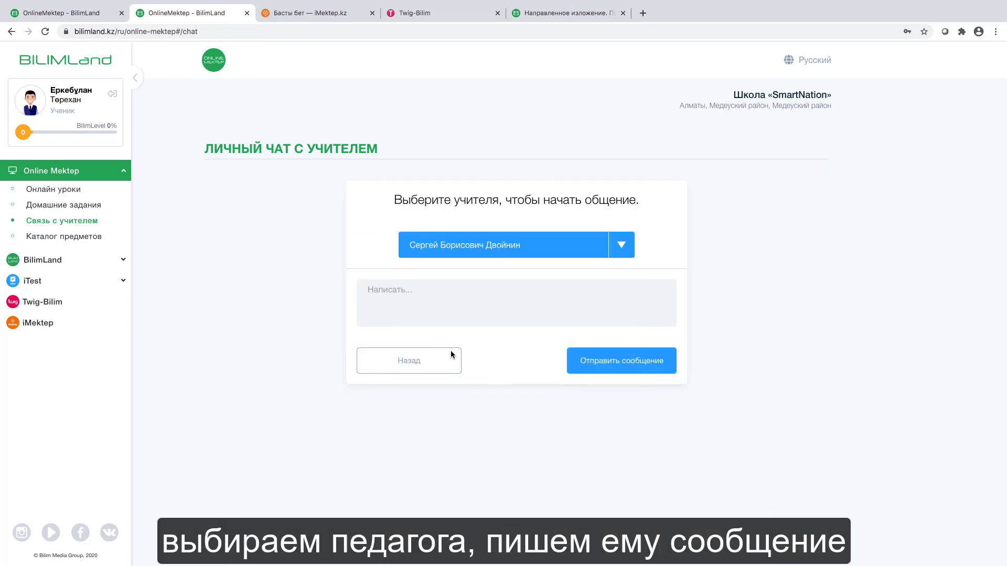
click(437, 308)
text(В какой четверти у нас будет футбол ?)
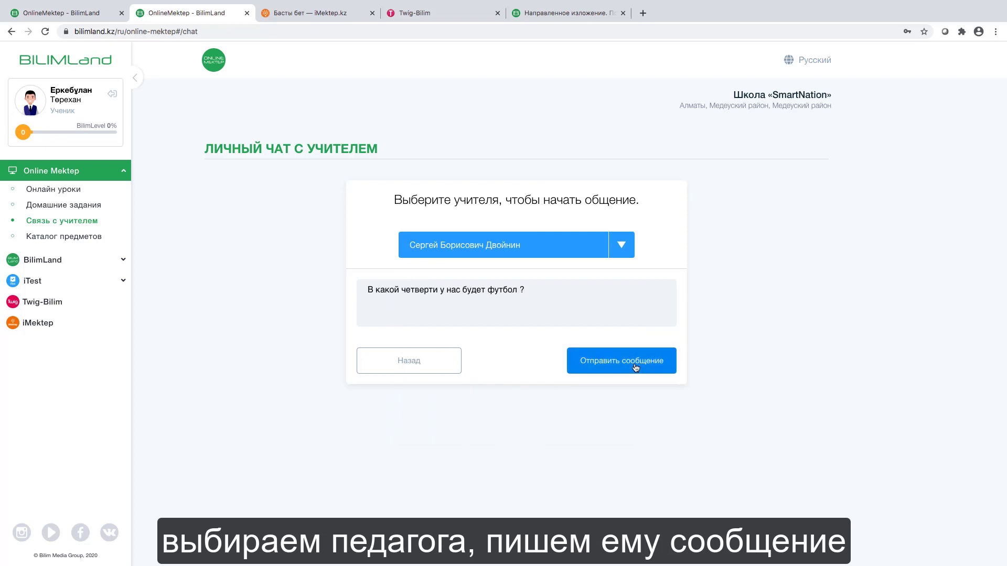
click(636, 367)
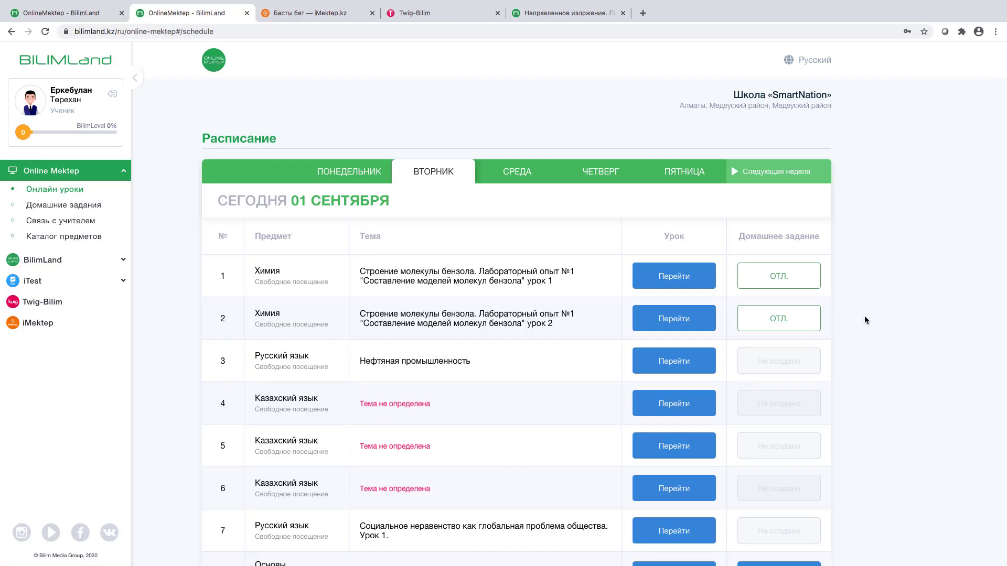
Check the homework in the schedule, then review the completed and outstanding assignment lists and the outstanding task's deadline.
scroll(864, 316, down, 5)
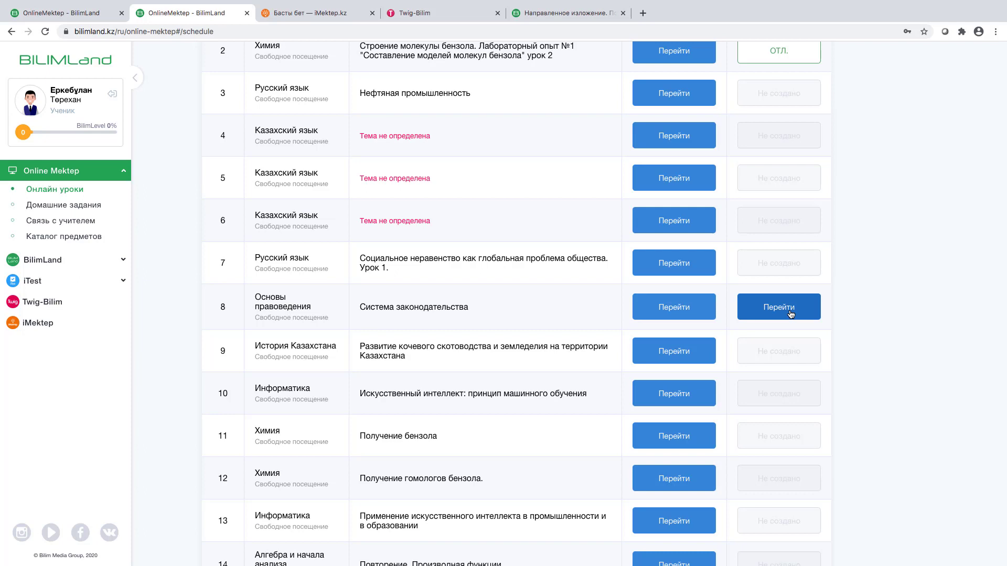
click(63, 206)
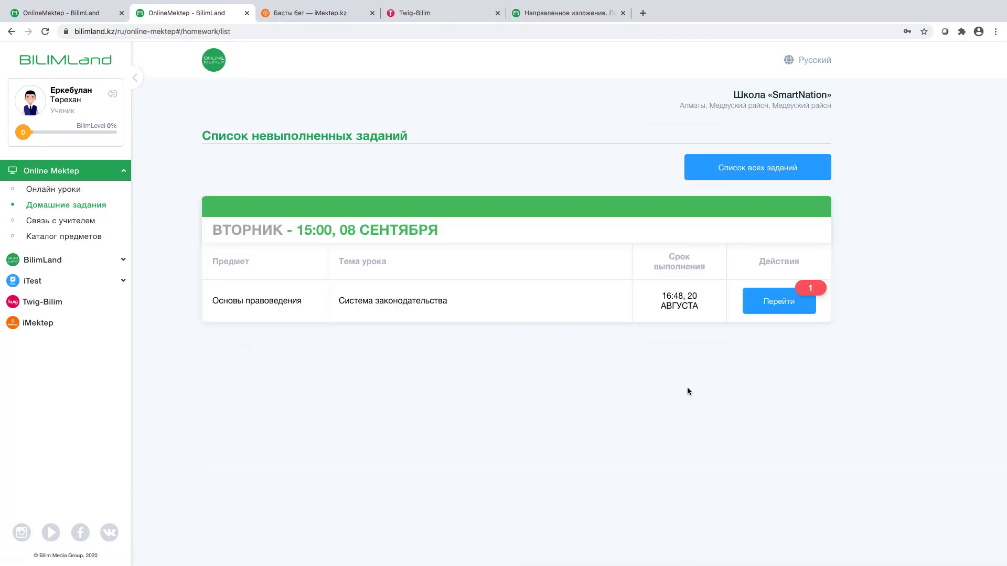
click(756, 169)
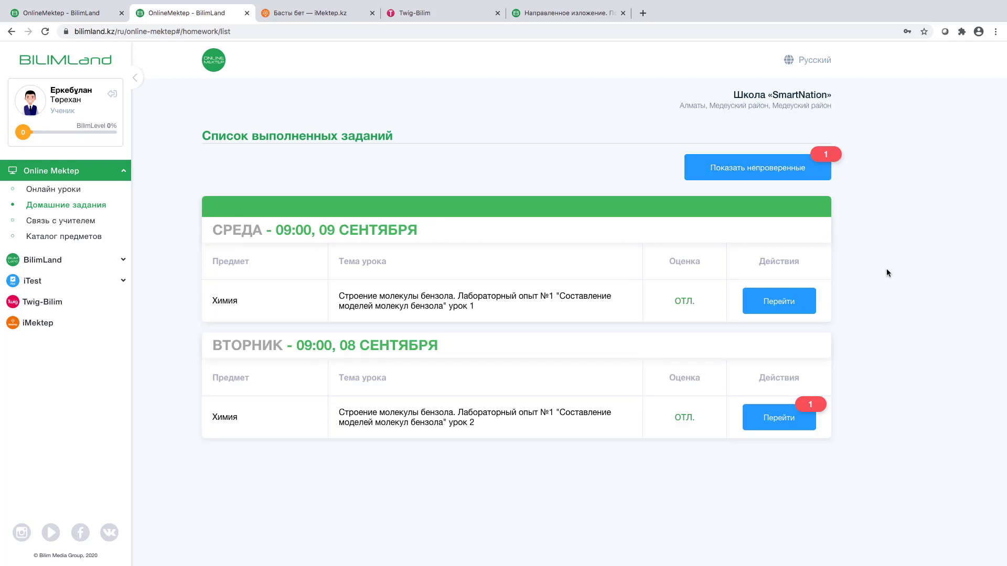
click(725, 167)
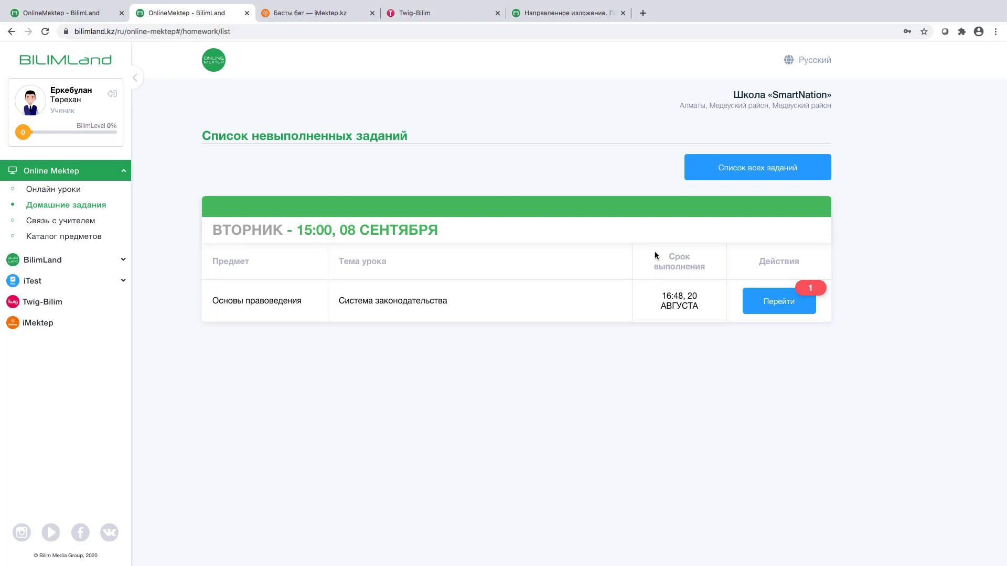
drag(660, 254, 684, 312)
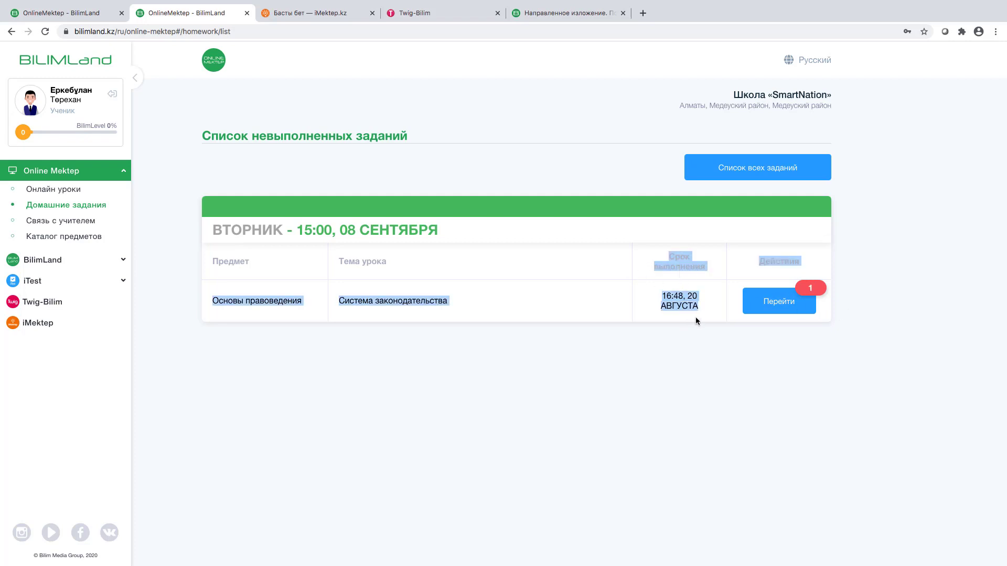
click(690, 322)
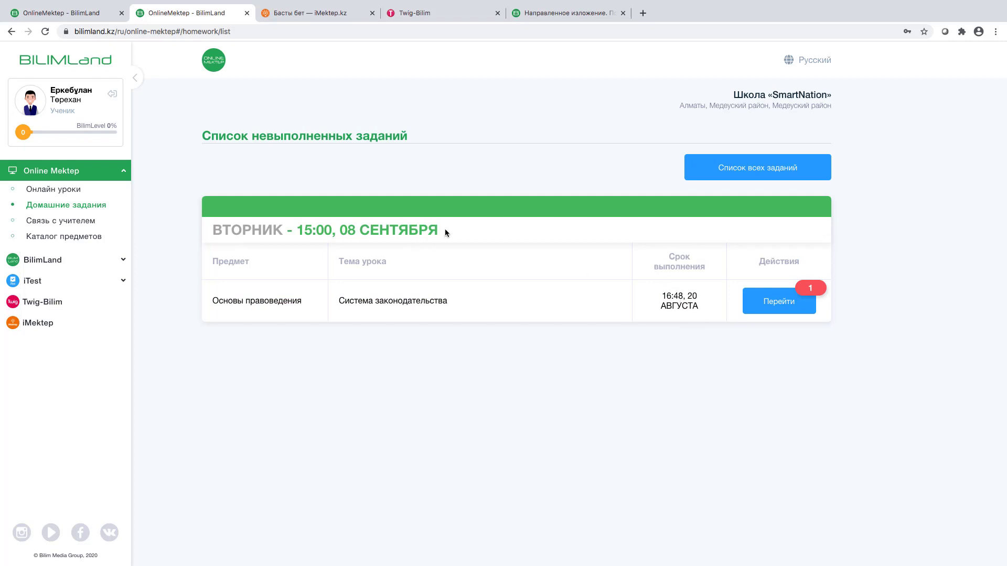
drag(445, 232, 206, 232)
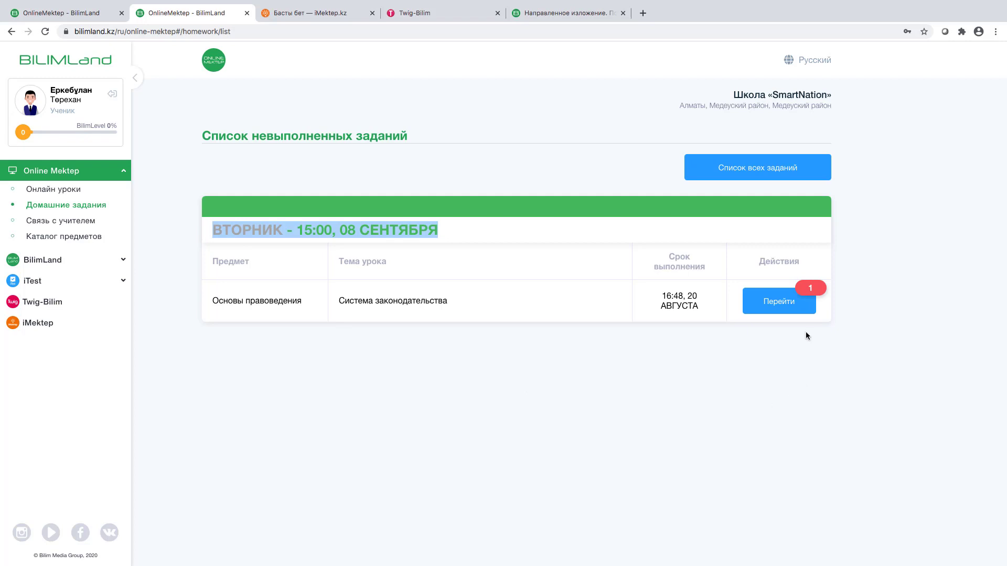
Open the outstanding Основы правоведения homework and enter "Я просмотрел" as the start of the student's answer.
click(781, 303)
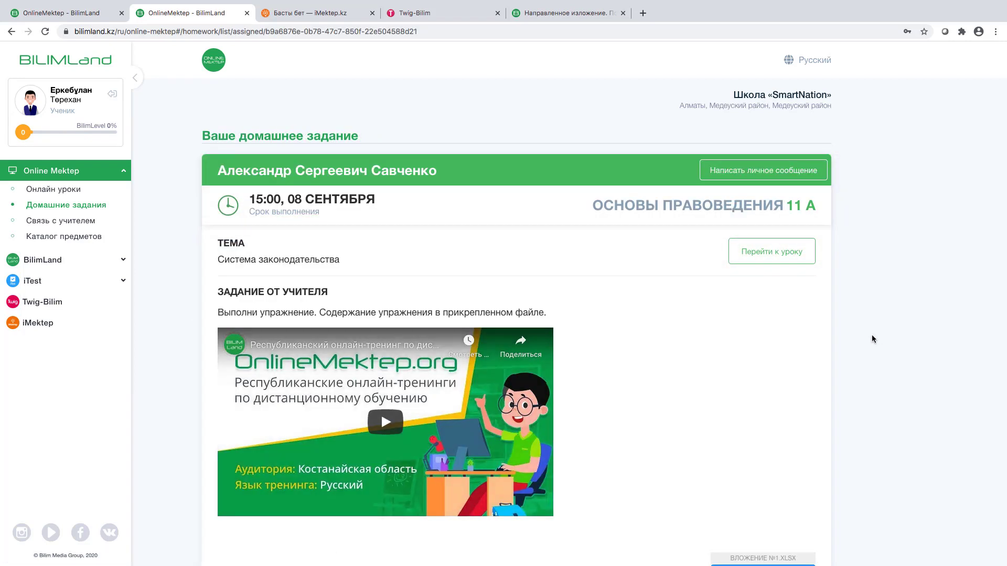
scroll(871, 339, down, 6)
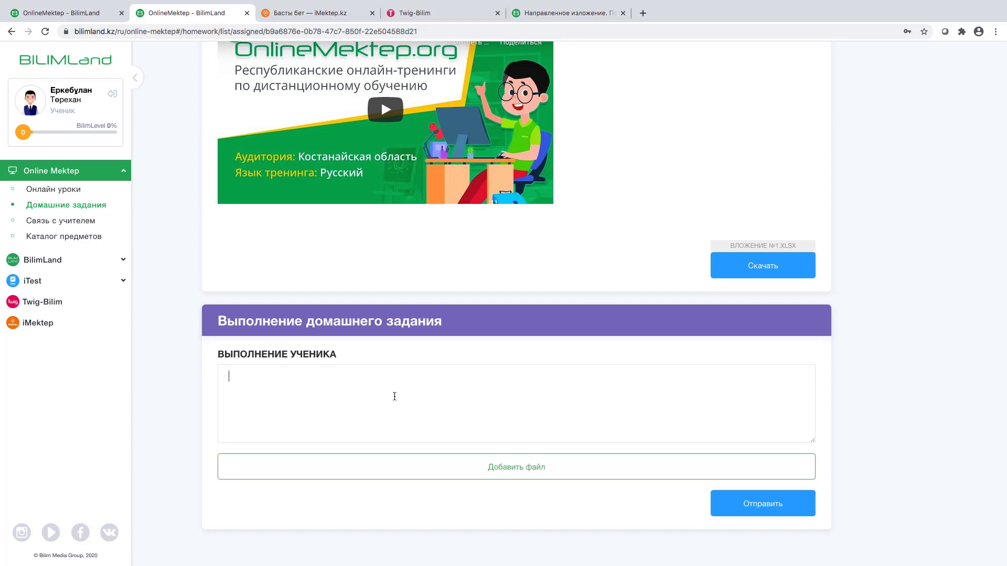
text(Я просмотрел, текст, краткое)
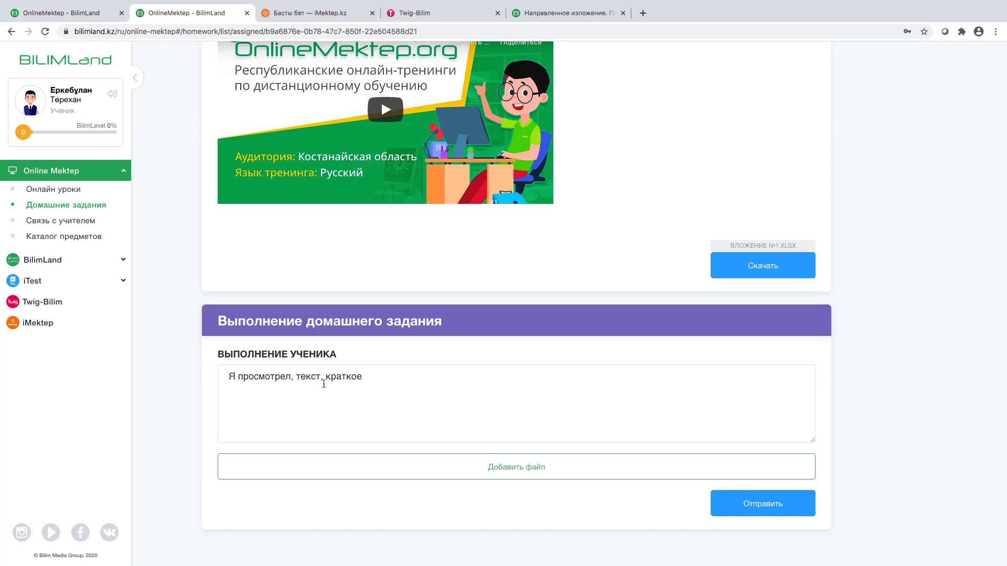
drag(230, 377, 301, 377)
drag(379, 381, 291, 377)
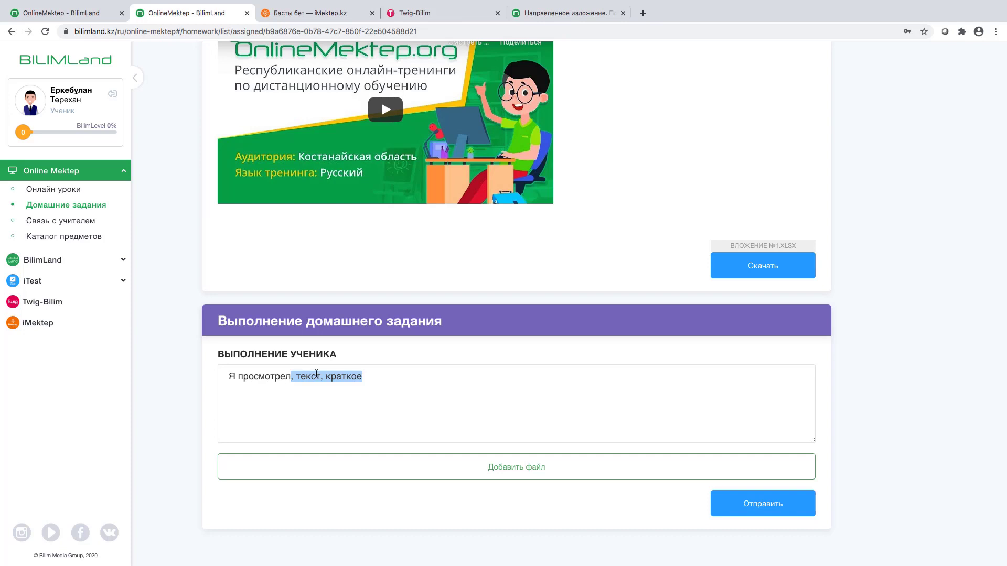
key(BackSpace)
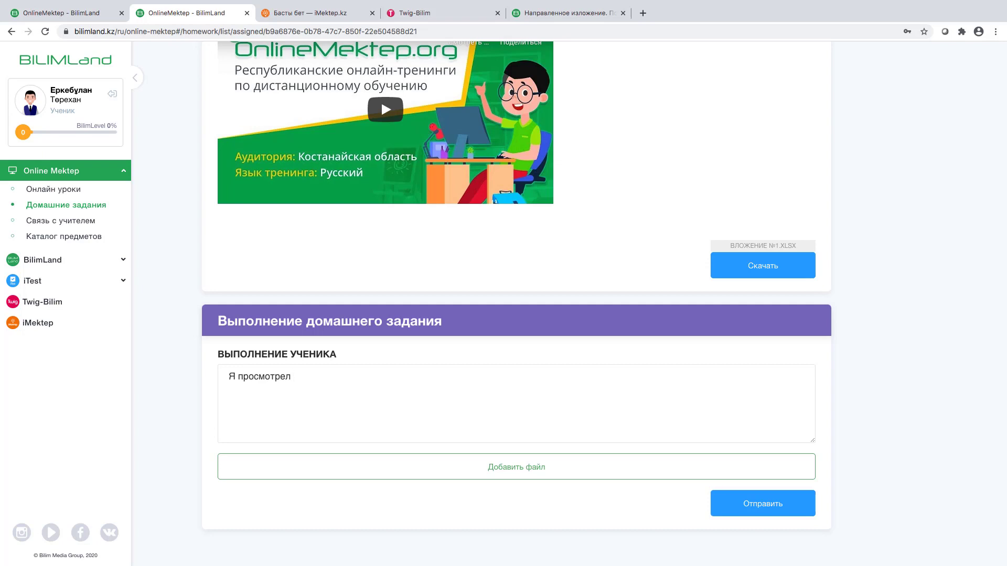
Reword the student's answer to "Я прочитал произведение и написал краткое эссе.".
key(BackSpace)
key(BackSpace)
key(BackSpace)
key(BackSpace)
key(BackSpace)
key(BackSpace)
key(BackSpace)
key(BackSpace)
key(BackSpace)
key(BackSpace)
text(прочитал произведение и напи)
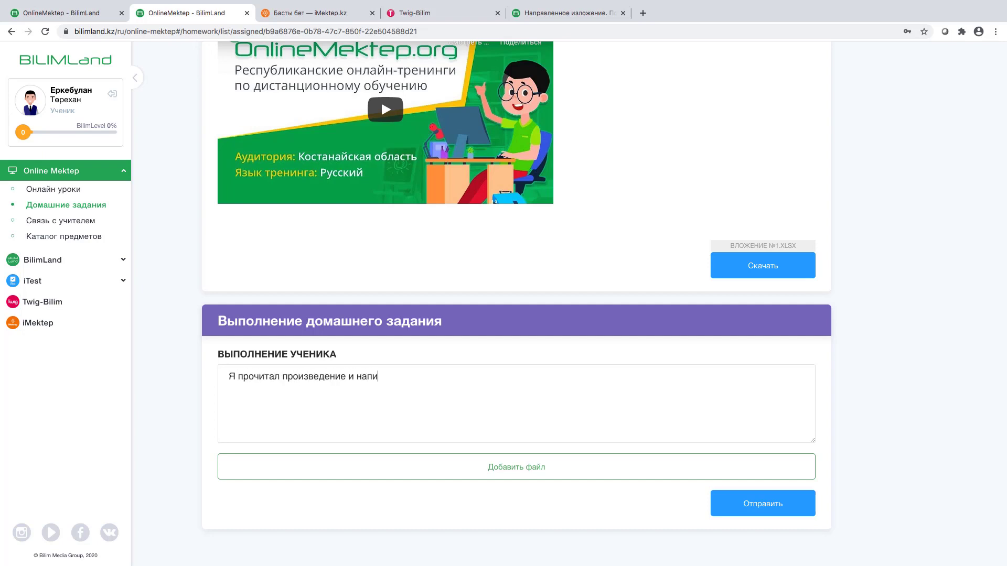
text(сал кратокое эссе)
key(BackSpace)
key(BackSpace)
key(BackSpace)
key(BackSpace)
key(BackSpace)
key(BackSpace)
key(BackSpace)
key(BackSpace)
key(BackSpace)
key(BackSpace)
key(BackSpace)
key(BackSpace)
key(BackSpace)
text(краткое эссе.)
Add a second sentence to the student's answer: "Эссе в прикрепленном файле.".
text(Эссе)
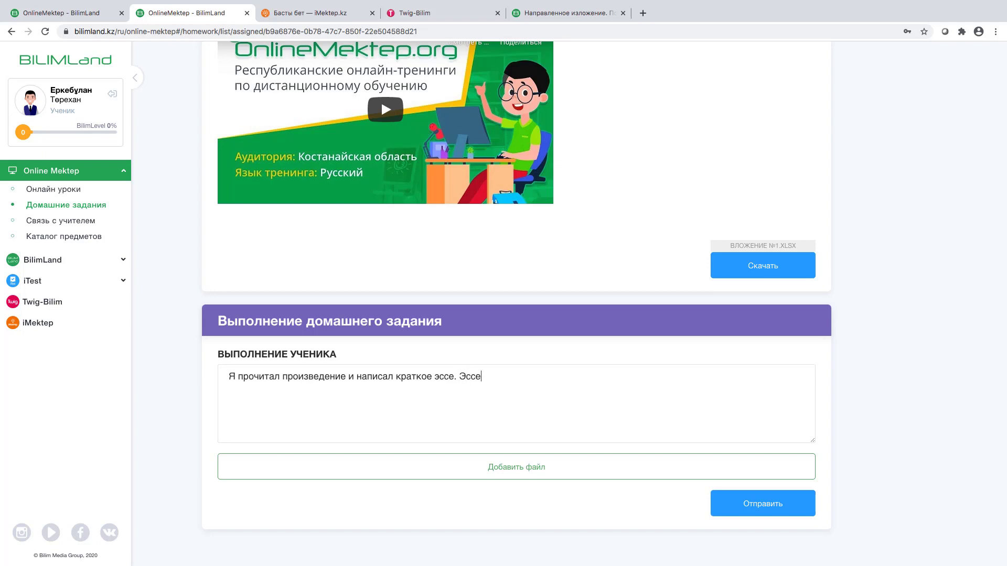
text( в прикрепленном фа)
text(йле.)
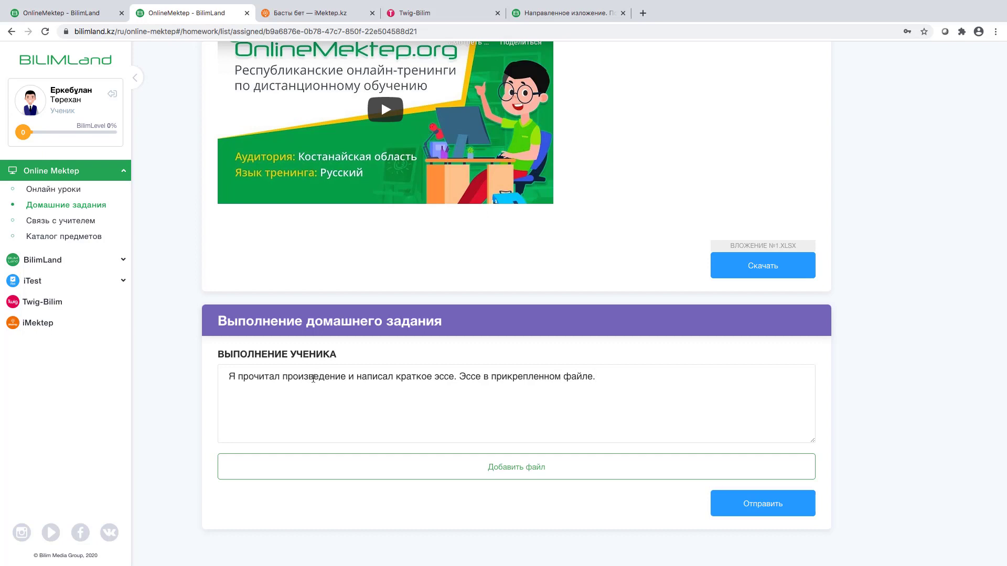
Attach the file personal_ru.xlsx from the Загрузки folder to the homework answer and submit it.
click(493, 467)
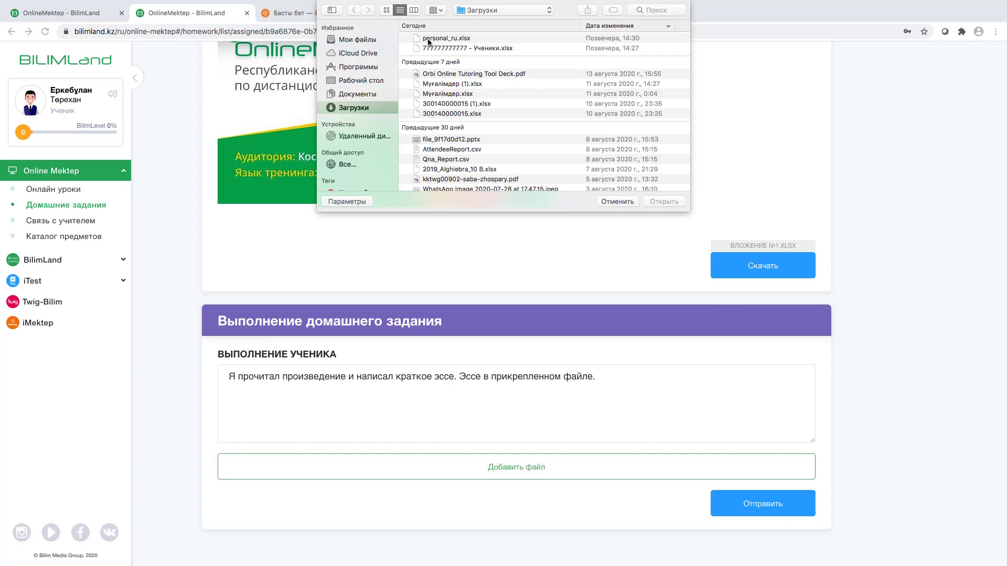
click(428, 42)
click(671, 202)
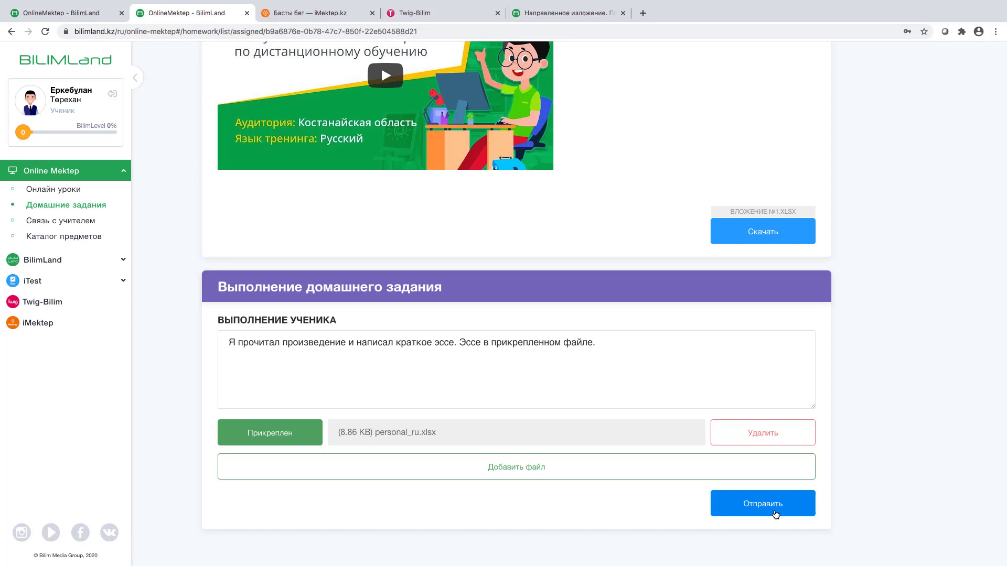
click(775, 519)
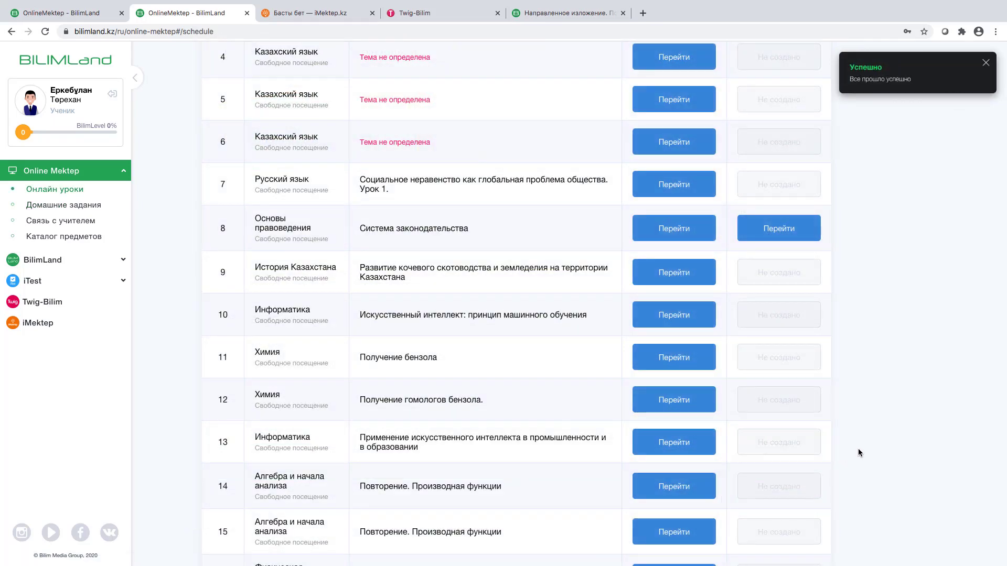
Log out of the student account from the profile card.
scroll(872, 404, up, 1)
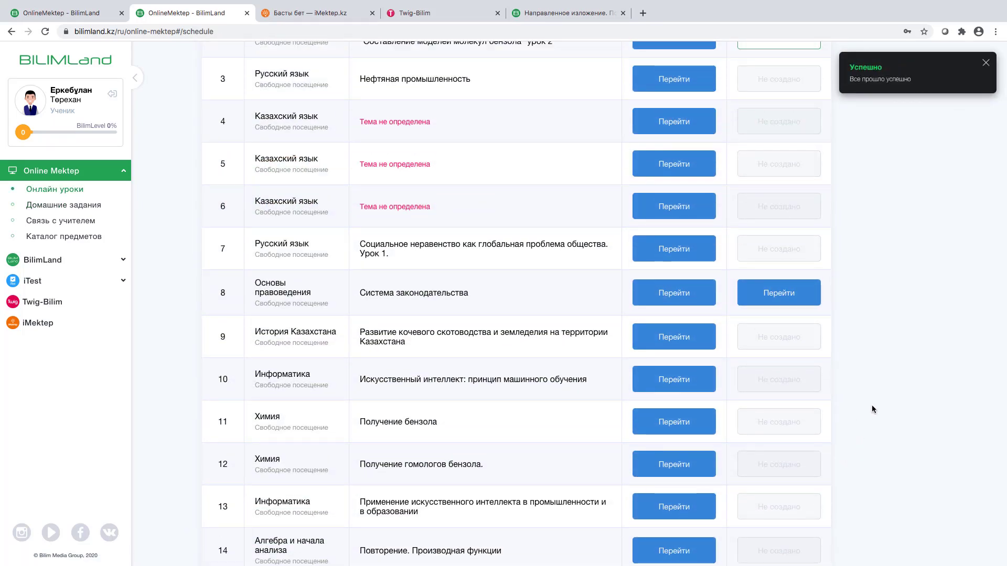
scroll(871, 405, up, 5)
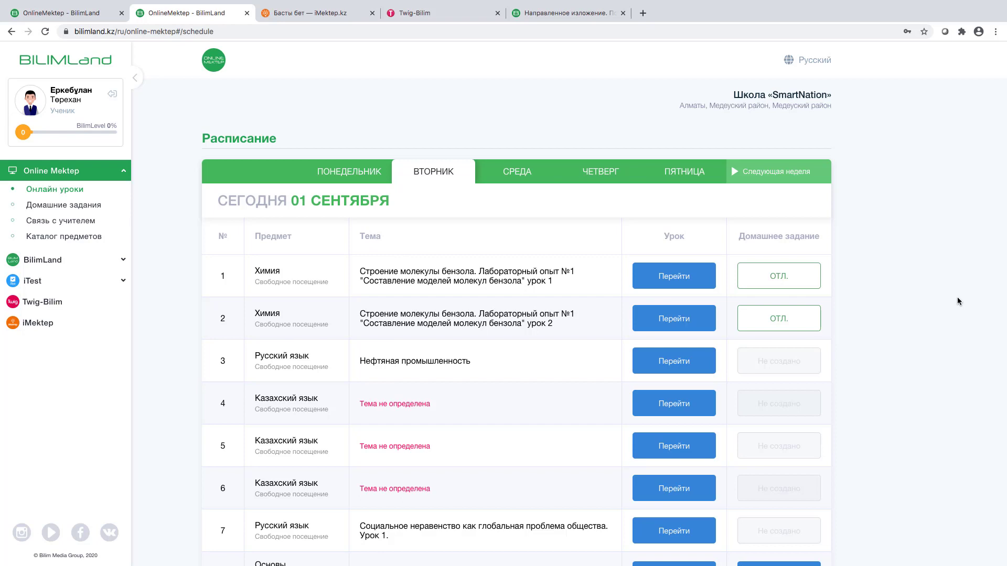
click(112, 95)
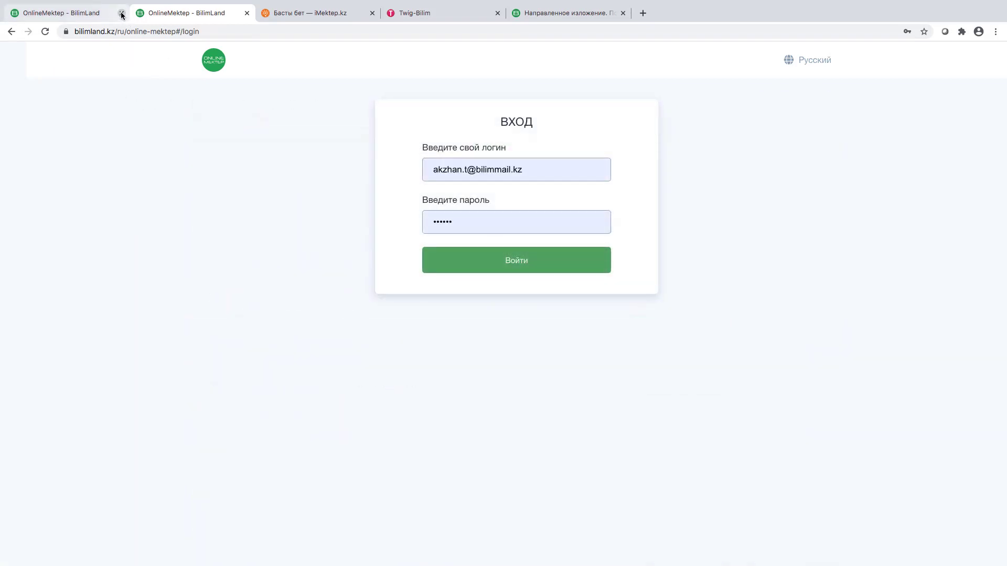
Close all open browser tabs and minimize the Word windows to reveal the desktop.
click(121, 13)
click(121, 13)
click(122, 13)
click(121, 13)
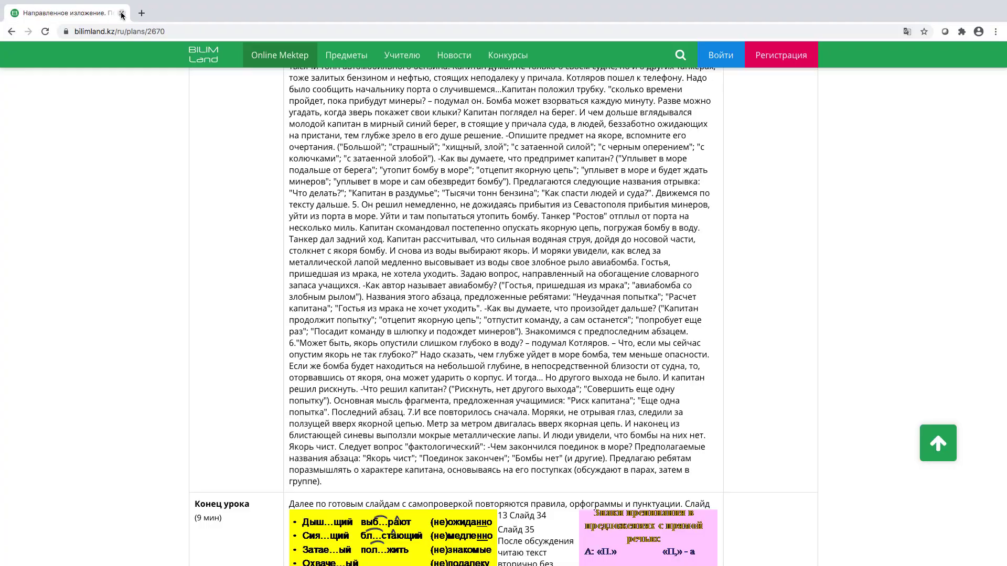
click(121, 14)
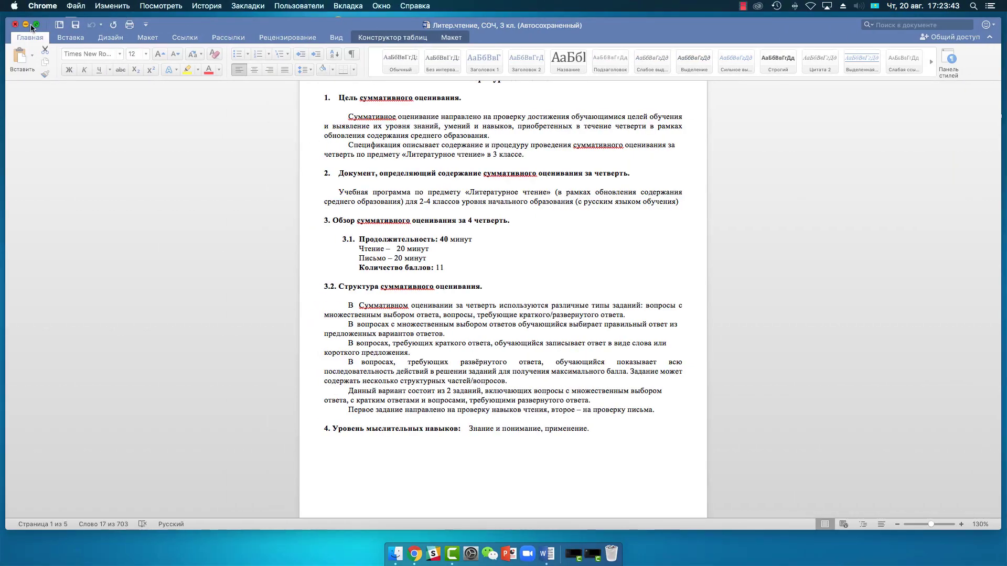
click(26, 26)
click(25, 24)
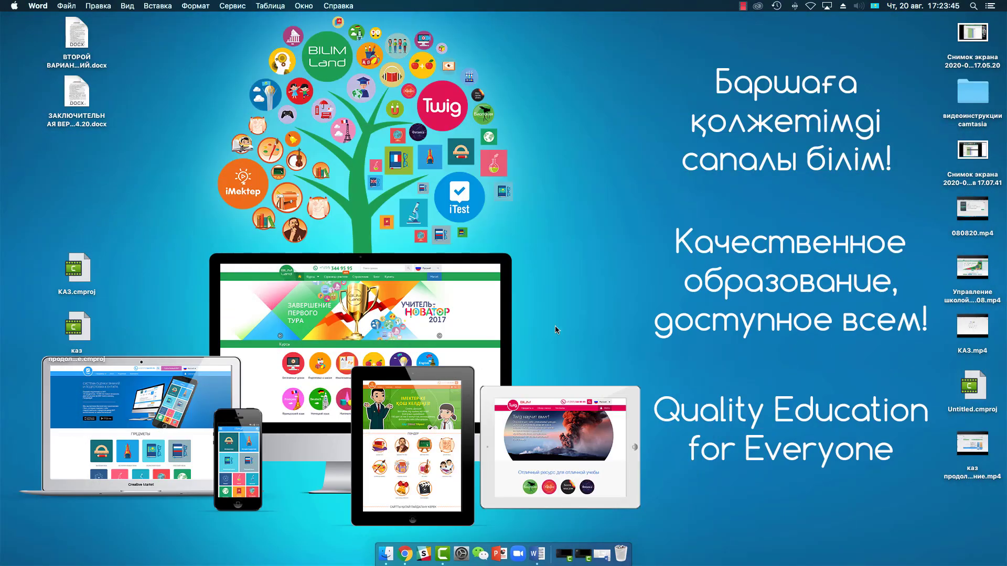